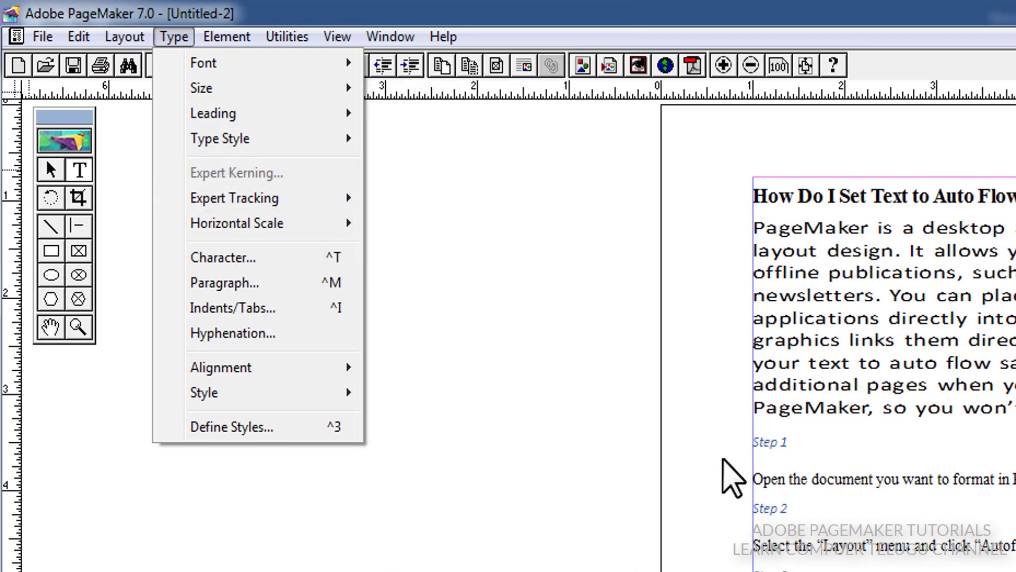
left_click(722, 457)
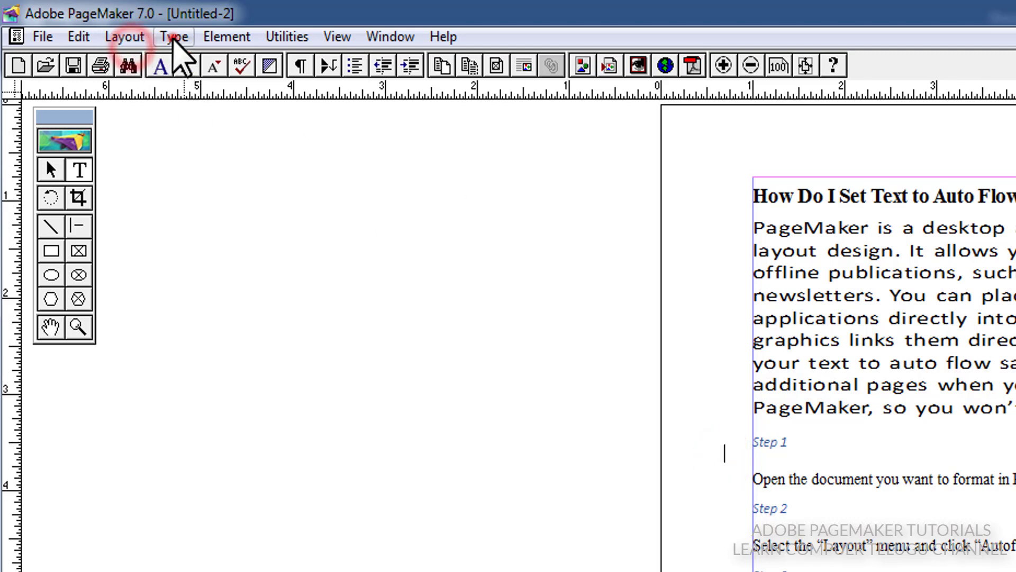
left_click(174, 36)
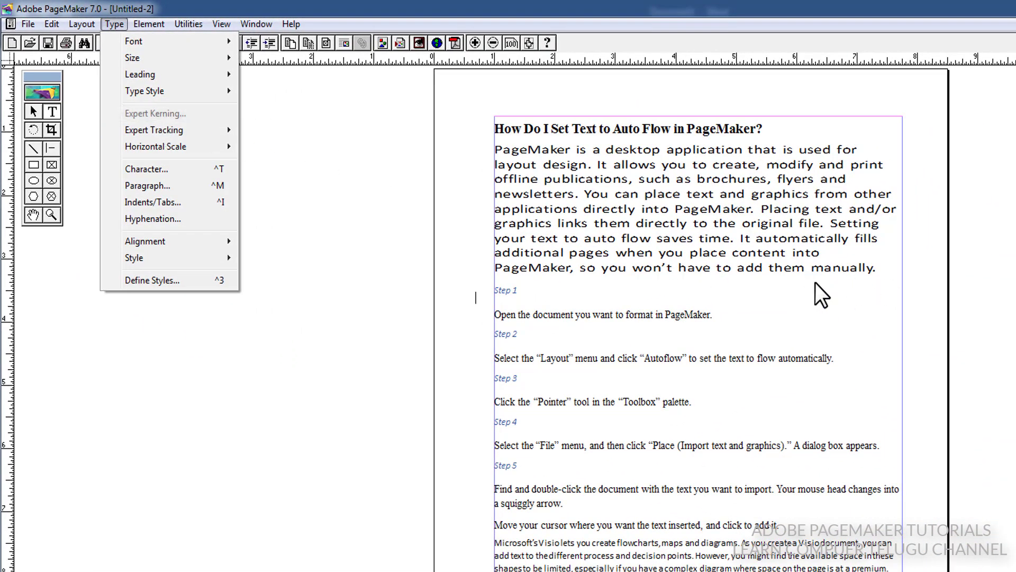
left_click(286, 307)
Step: Select the opening body paragraph and examine the kern strength and design class options in Expert Kerning without applying anything
left_click(51, 112)
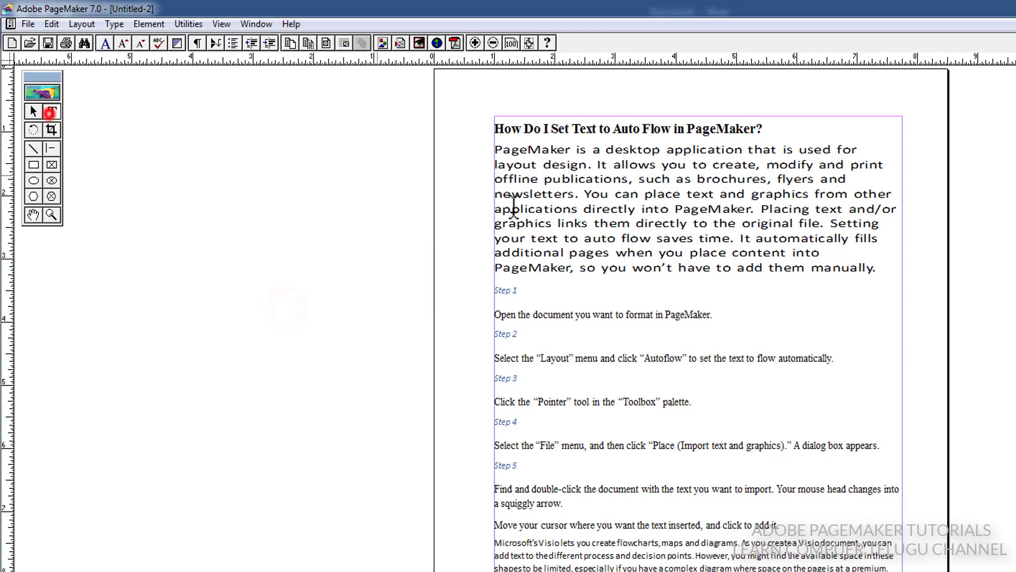
left_click_drag(871, 269, 481, 141)
left_click(114, 23)
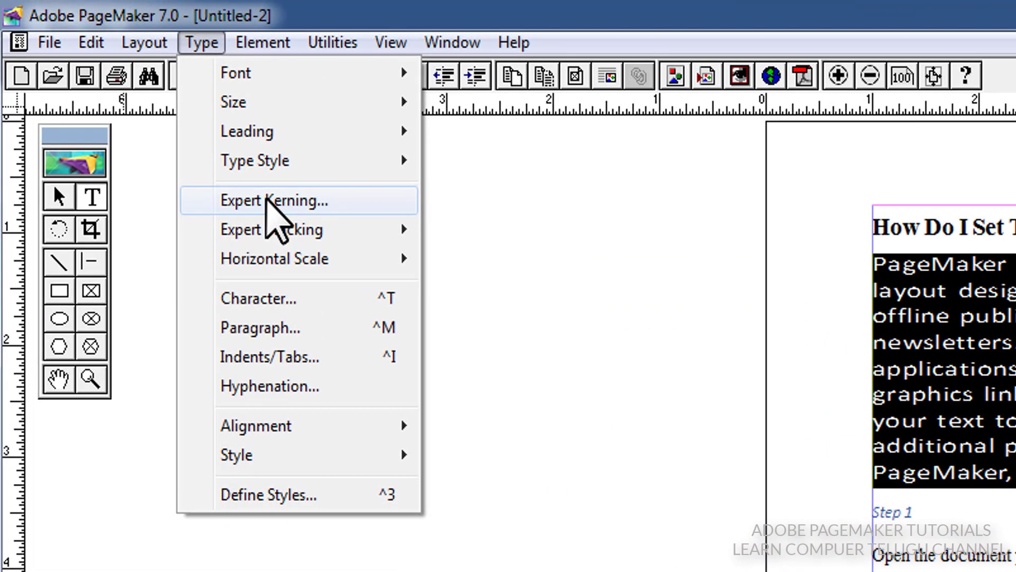
left_click(267, 197)
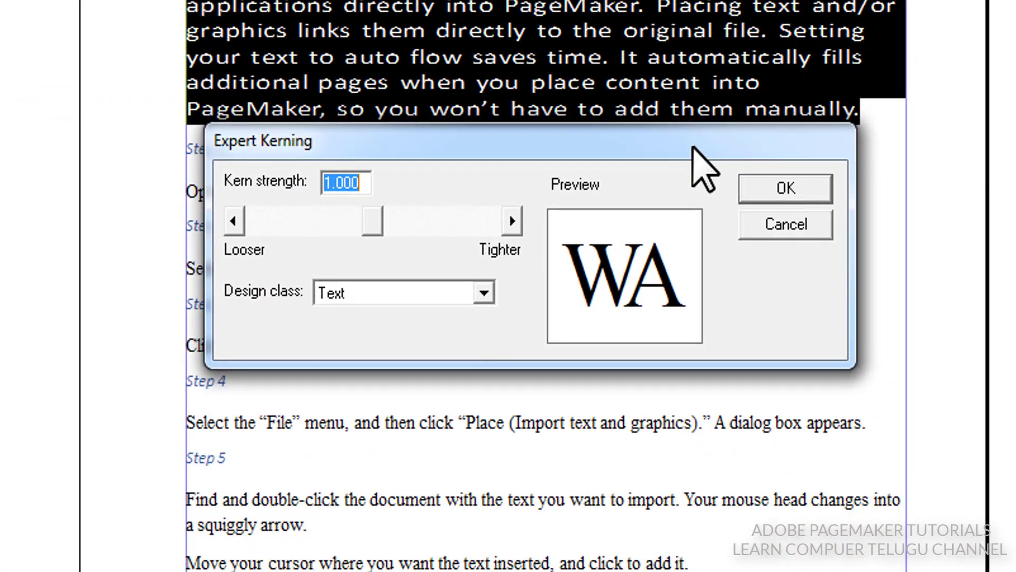
left_click_drag(606, 185, 604, 185)
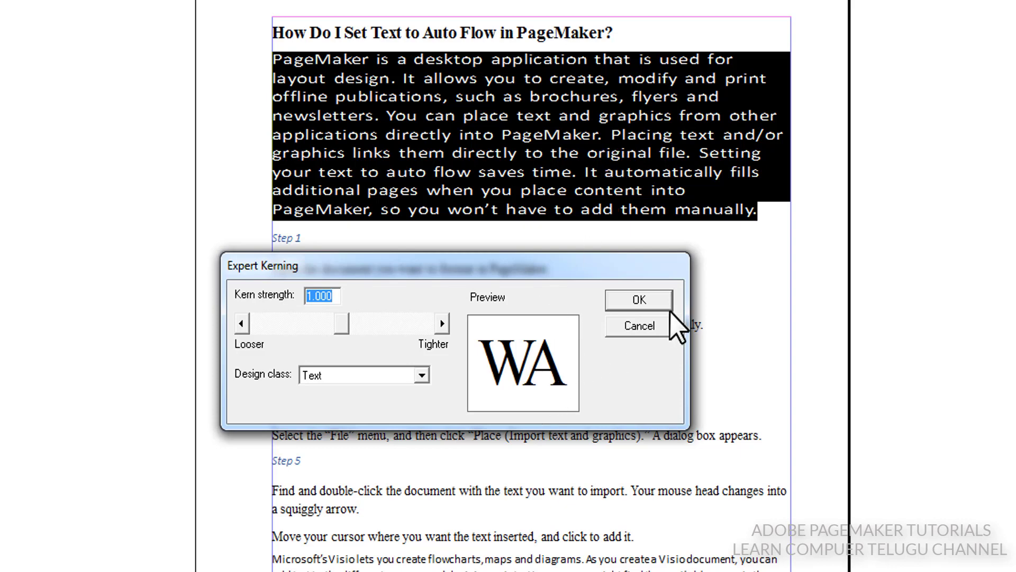
left_click(658, 330)
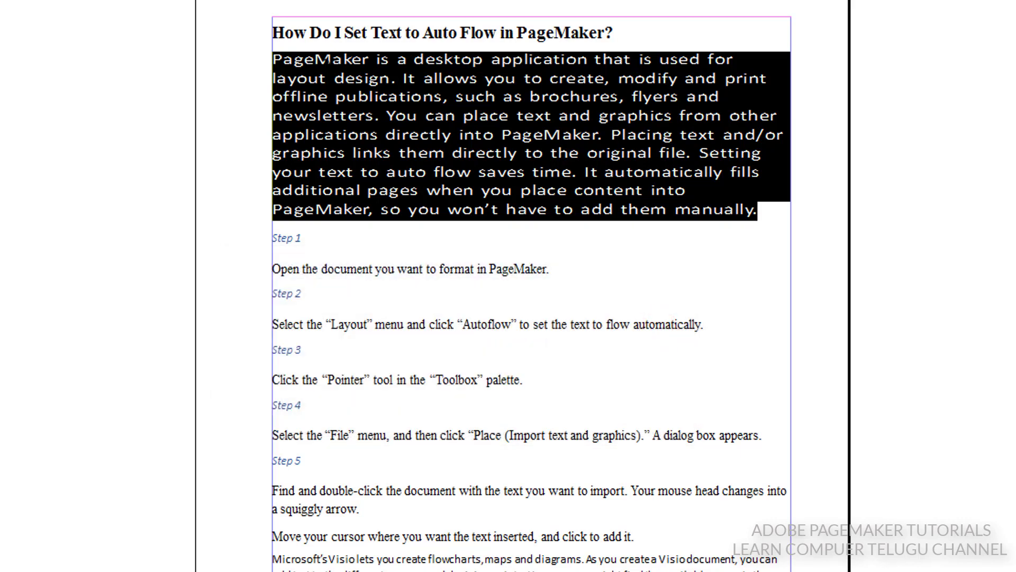
left_click(36, 2)
mouse_move(143, 30)
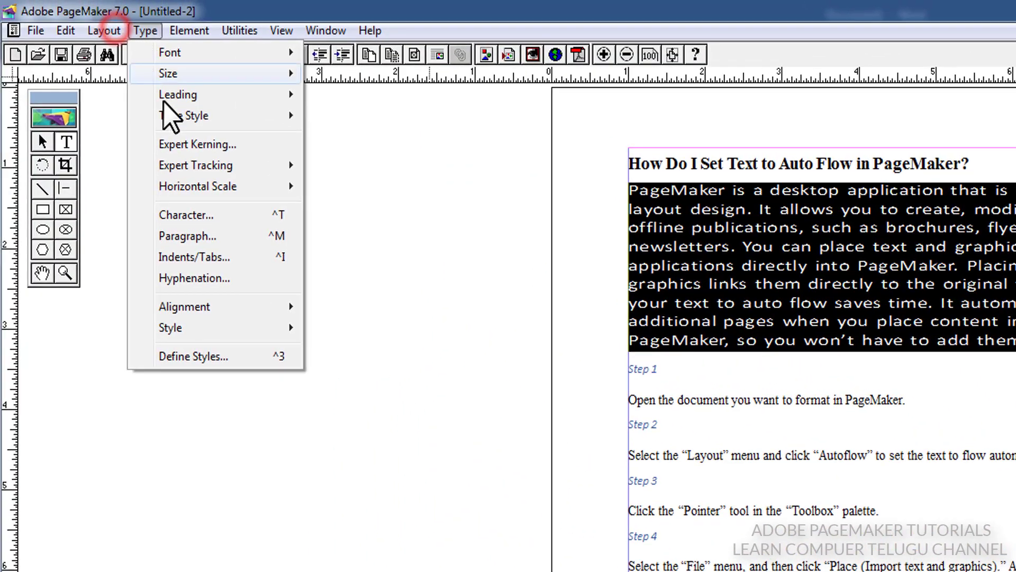
left_click(245, 145)
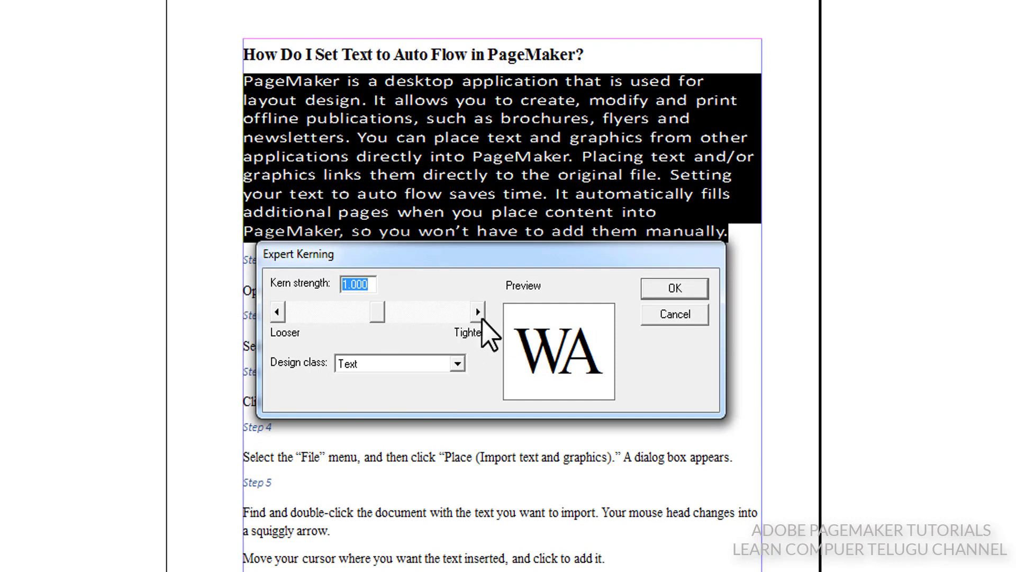
left_click(684, 314)
left_click(666, 259)
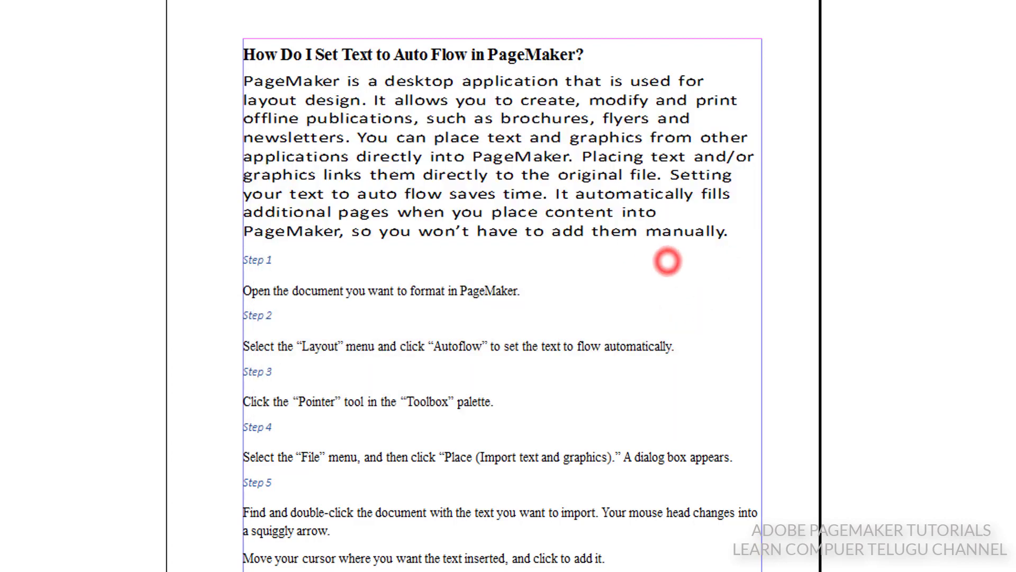
Step: Select the opening body paragraph and apply Very Loose expert tracking to it
left_click(146, 30)
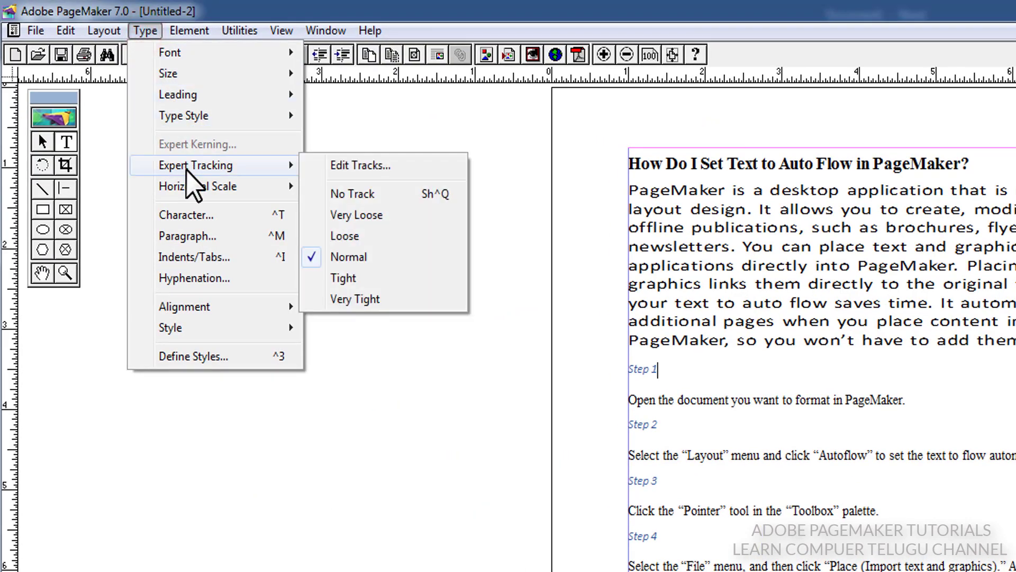
mouse_move(205, 171)
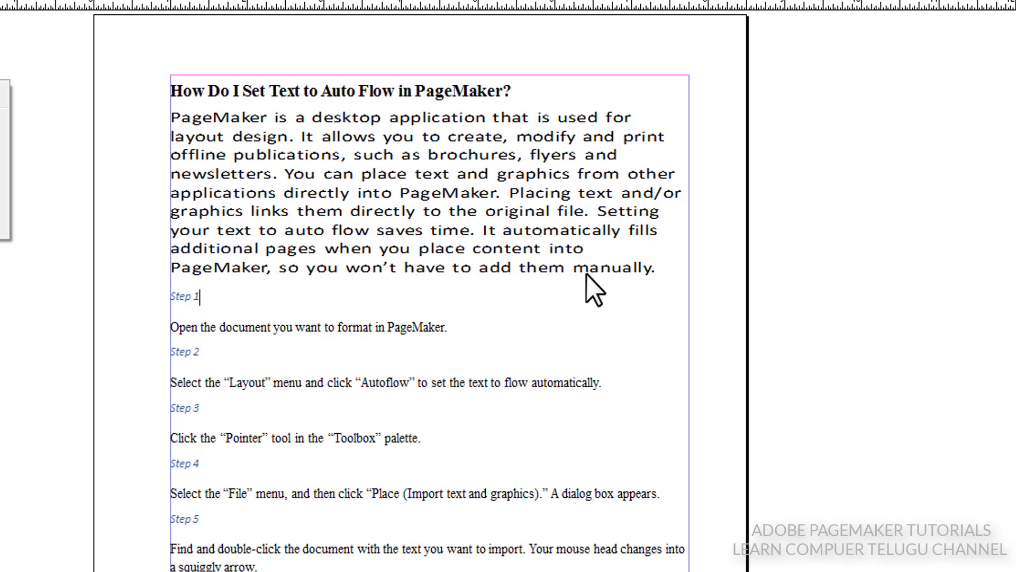
left_click(1, 123)
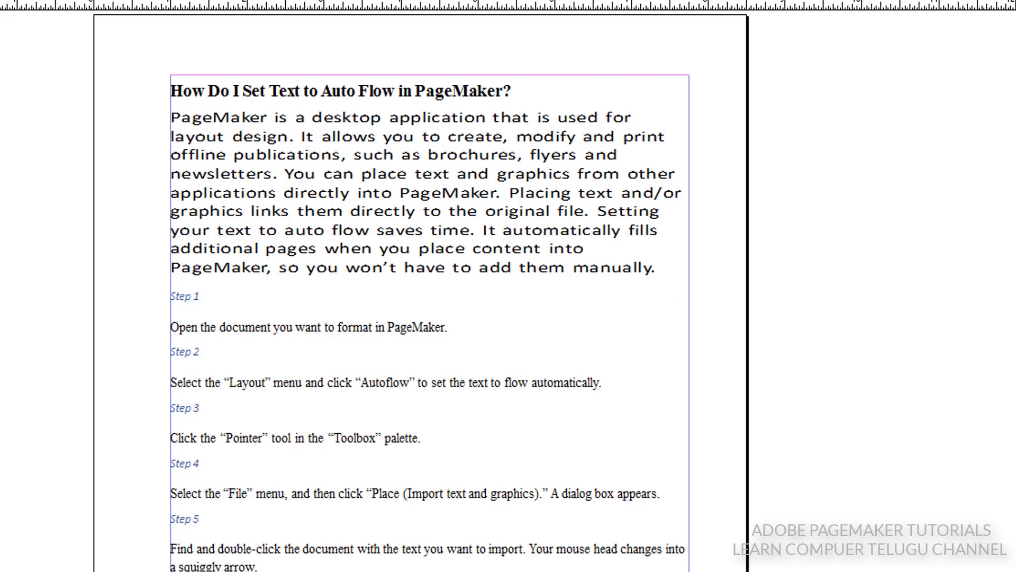
left_click_drag(654, 268, 170, 109)
left_click(91, 24)
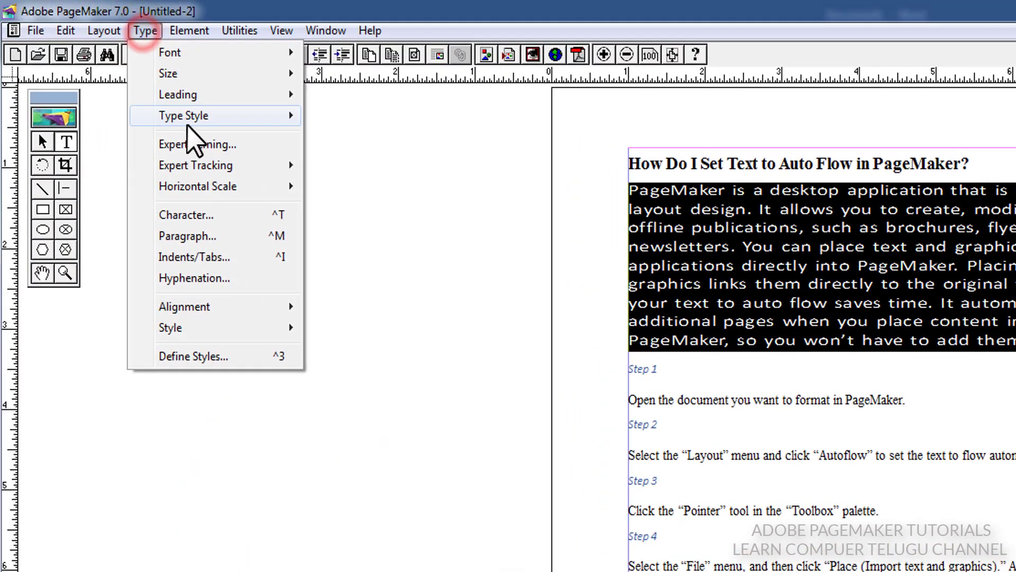
mouse_move(242, 172)
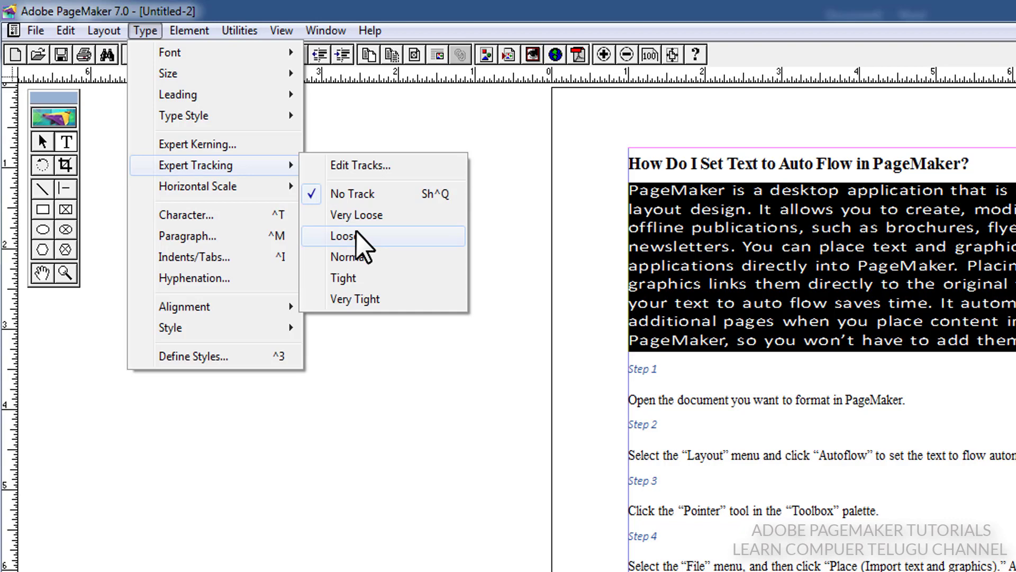
left_click(362, 215)
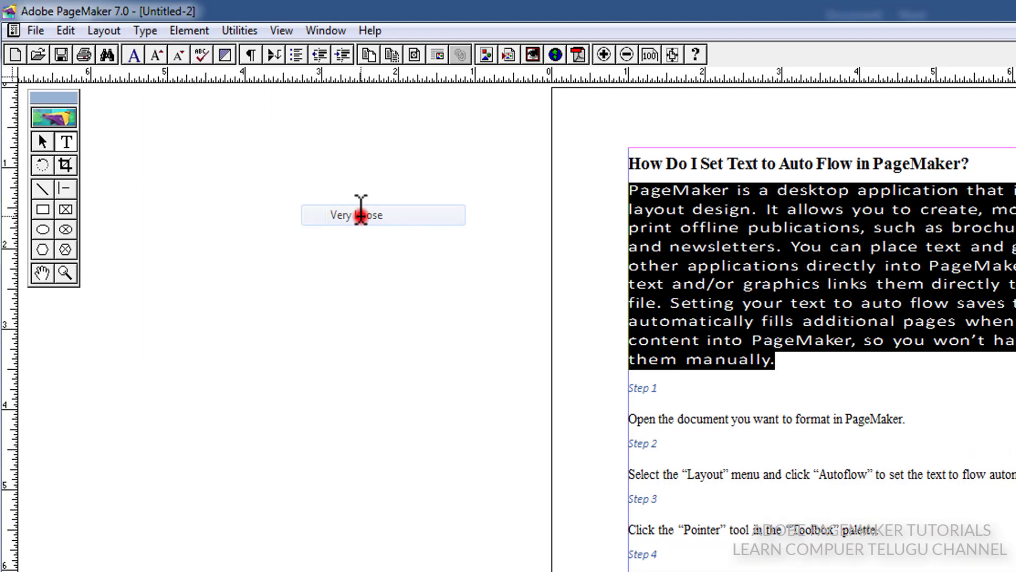
left_click(792, 356)
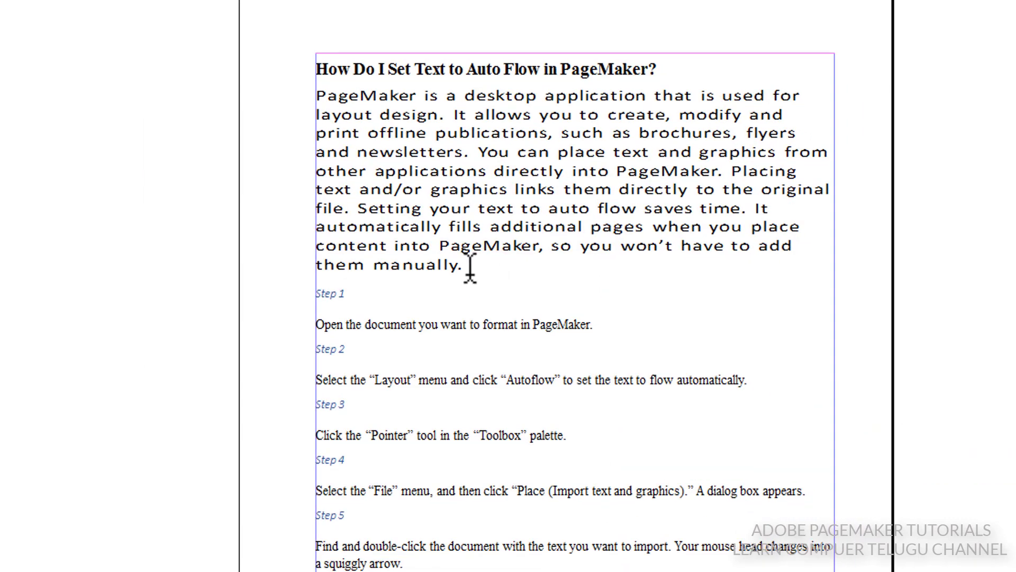
Step: Change the opening paragraph's expert tracking to Loose and to Normal to compare the letter spacing
left_click_drag(463, 266, 313, 88)
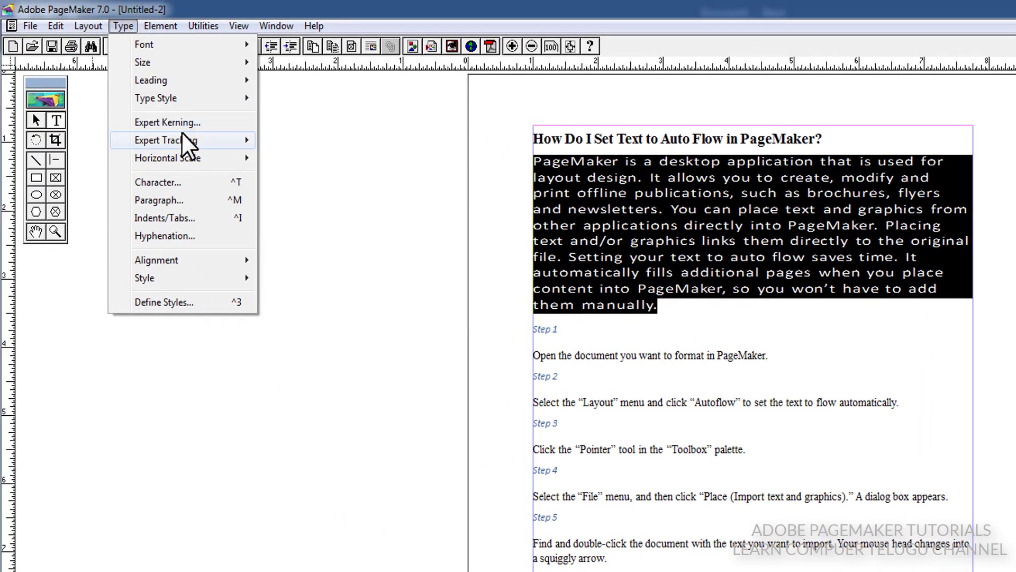
mouse_move(227, 143)
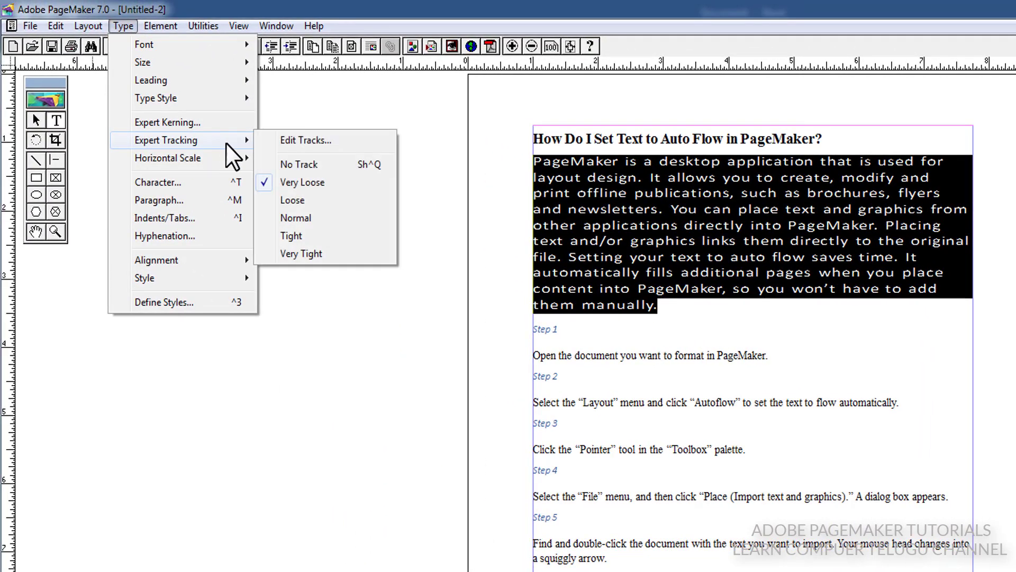
left_click(308, 205)
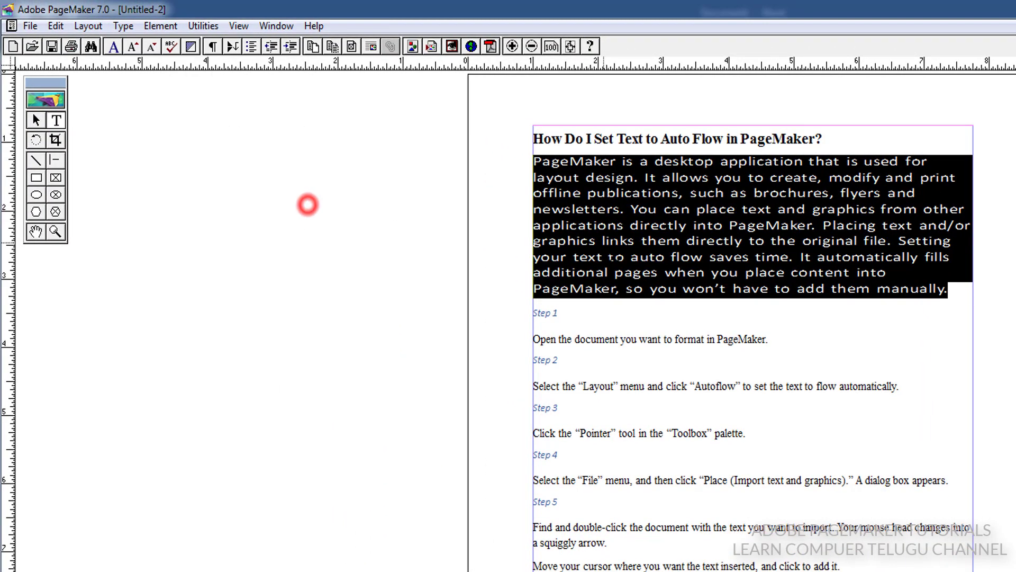
left_click(124, 26)
mouse_move(166, 140)
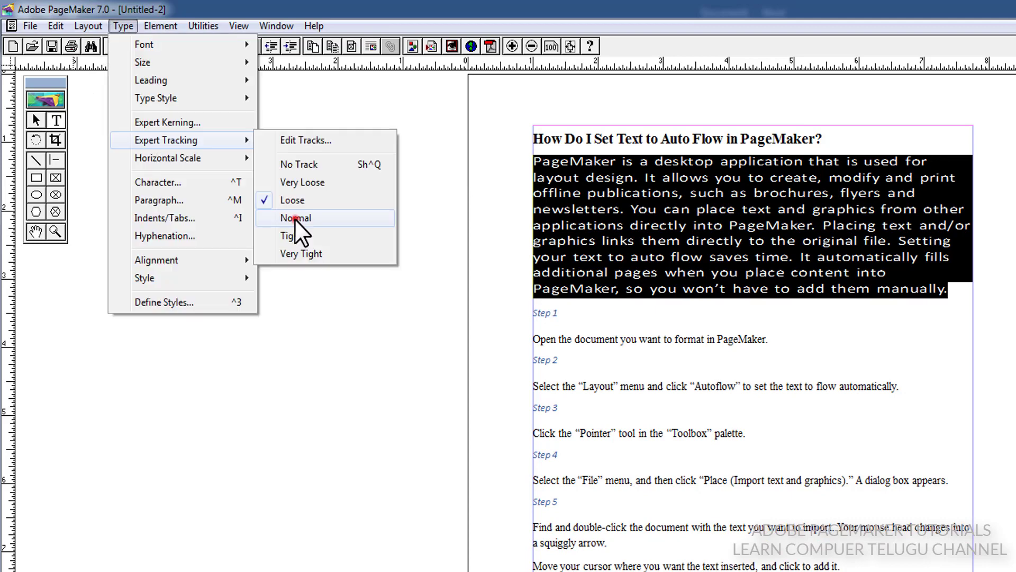
left_click(295, 218)
Step: Tighten the opening paragraph's expert tracking to Tight and to Very Tight, and deselect the text
left_click(129, 30)
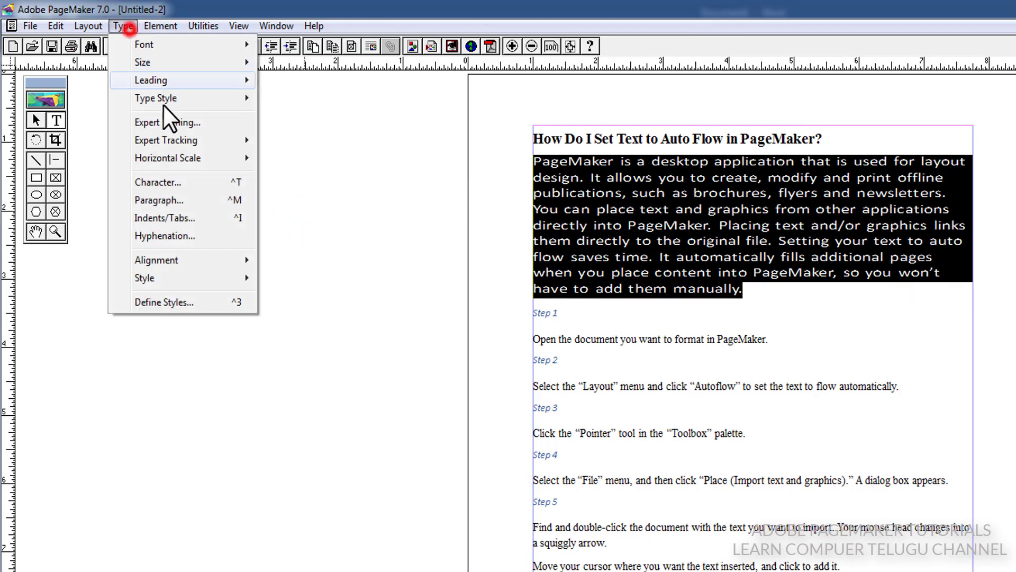
mouse_move(170, 136)
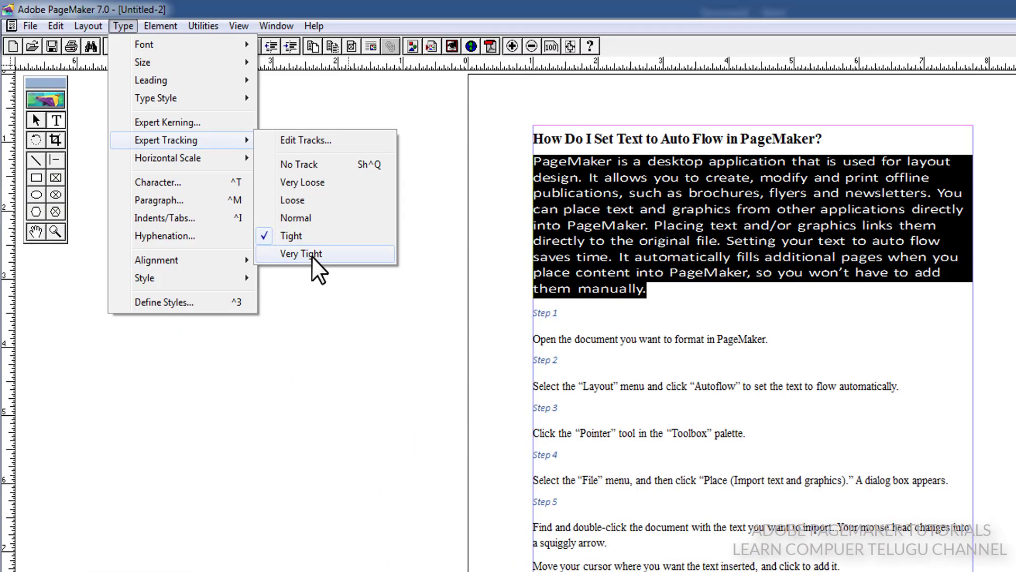
left_click(318, 260)
left_click(606, 291)
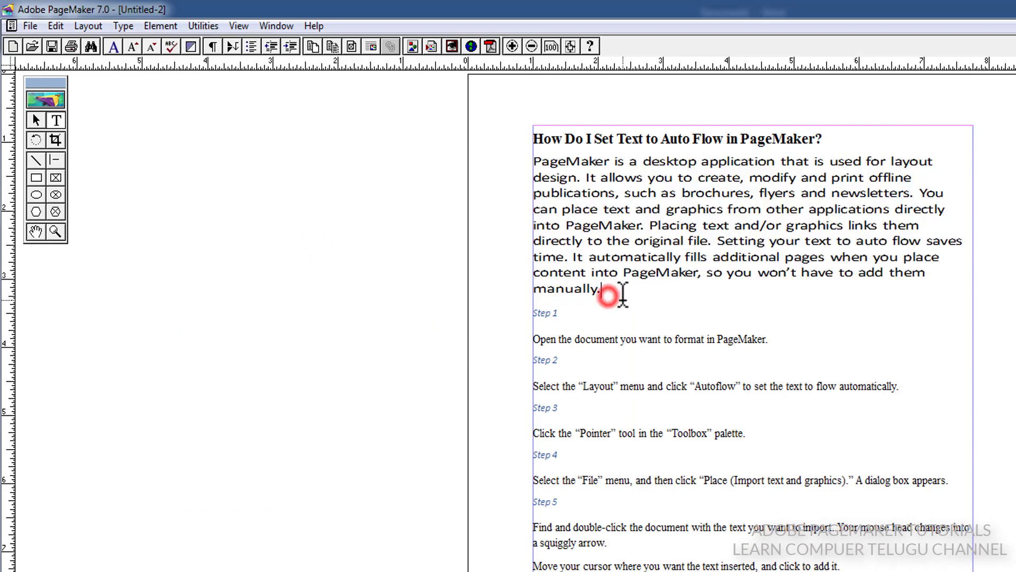
Step: Reselect the opening body paragraph and reset its expert tracking to No Track
left_click_drag(621, 301, 533, 138)
left_click(592, 318)
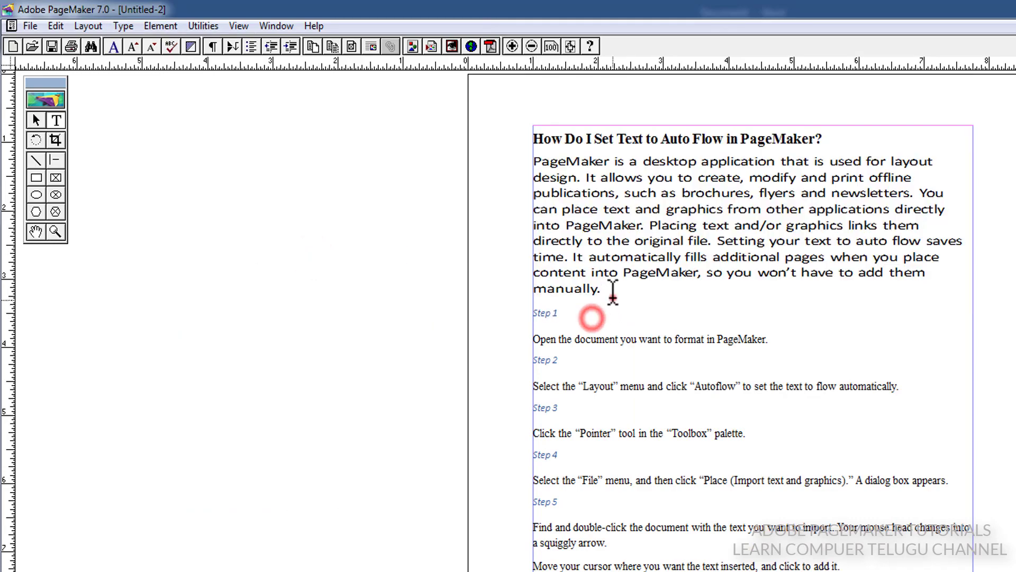
left_click_drag(612, 294, 534, 161)
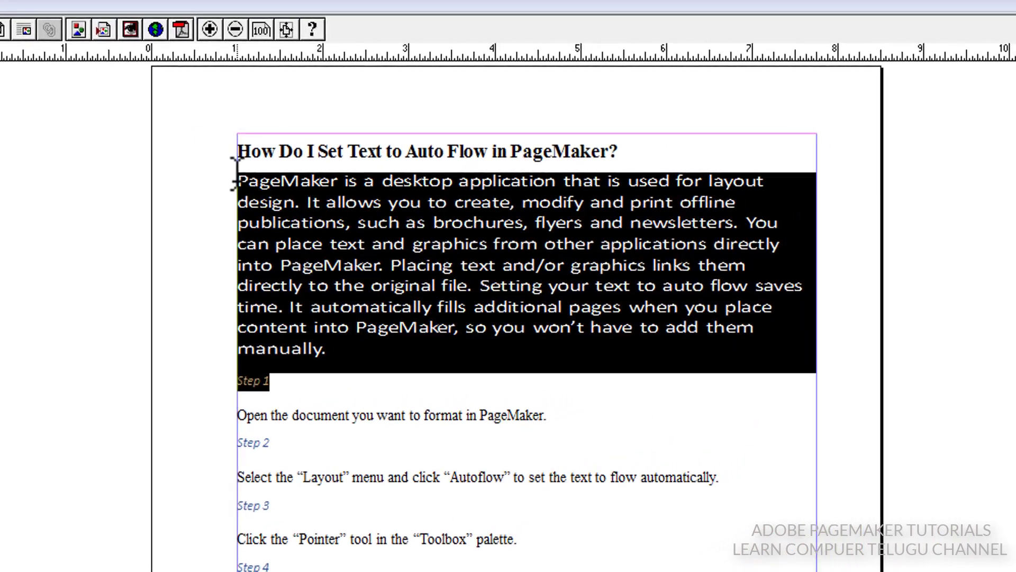
left_click(347, 357)
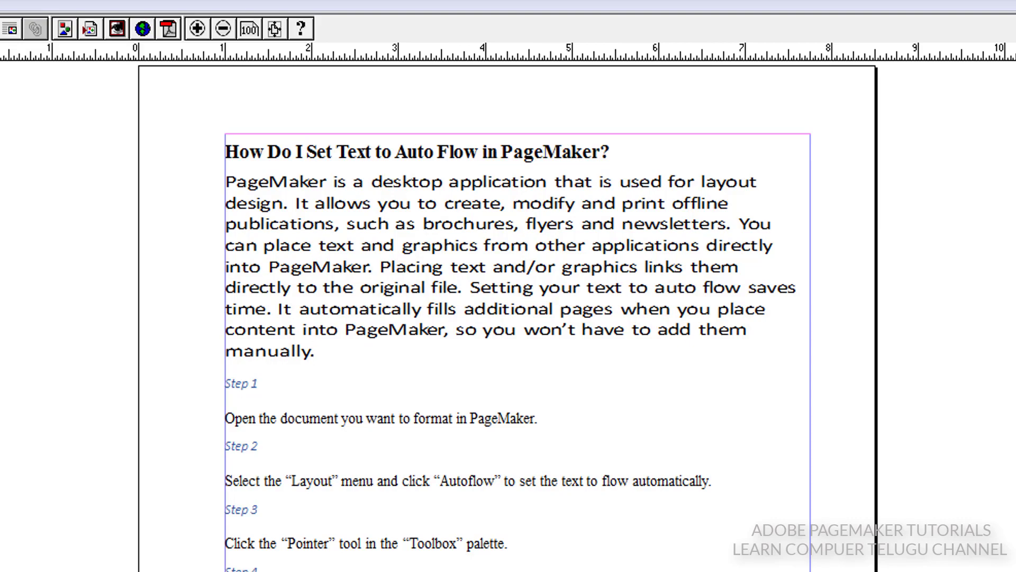
mouse_move(0, 154)
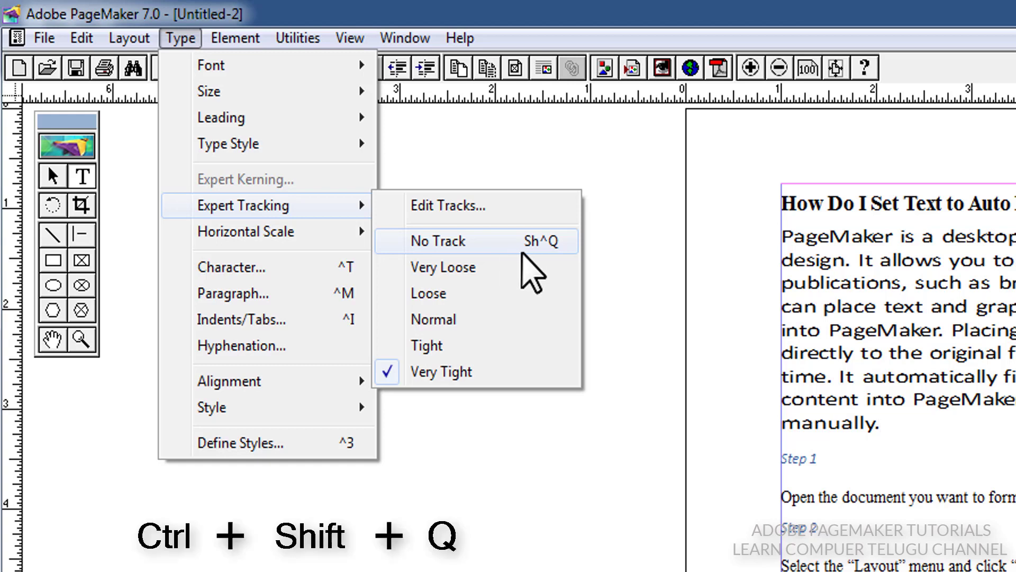
left_click_drag(896, 422, 767, 225)
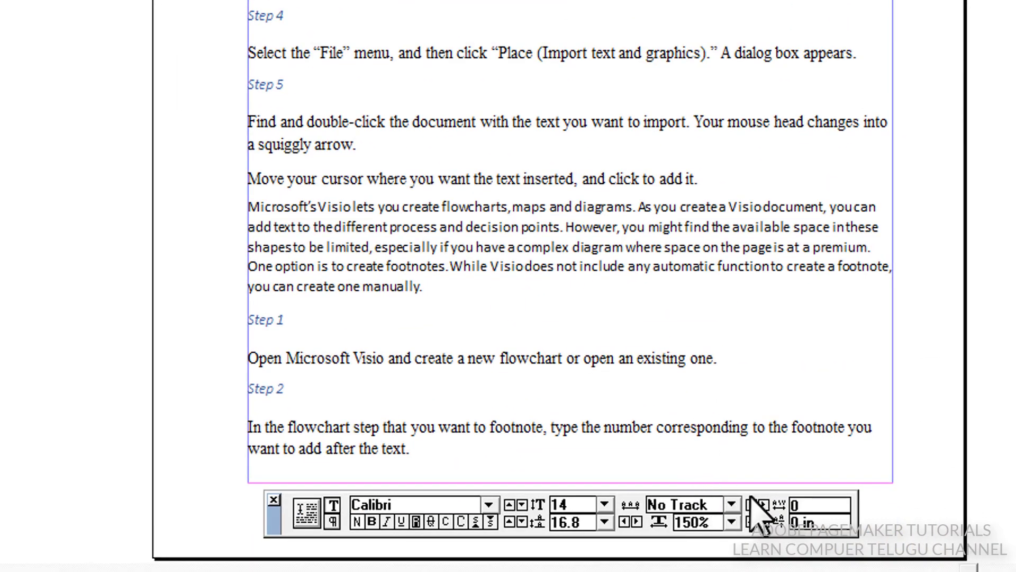
left_click(732, 504)
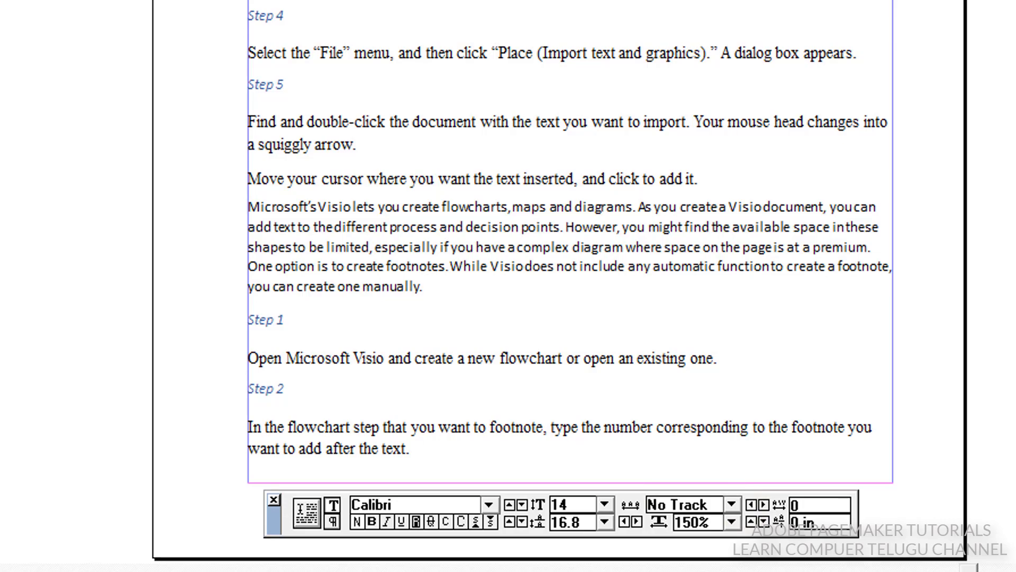
left_click(69, 18)
mouse_move(84, 16)
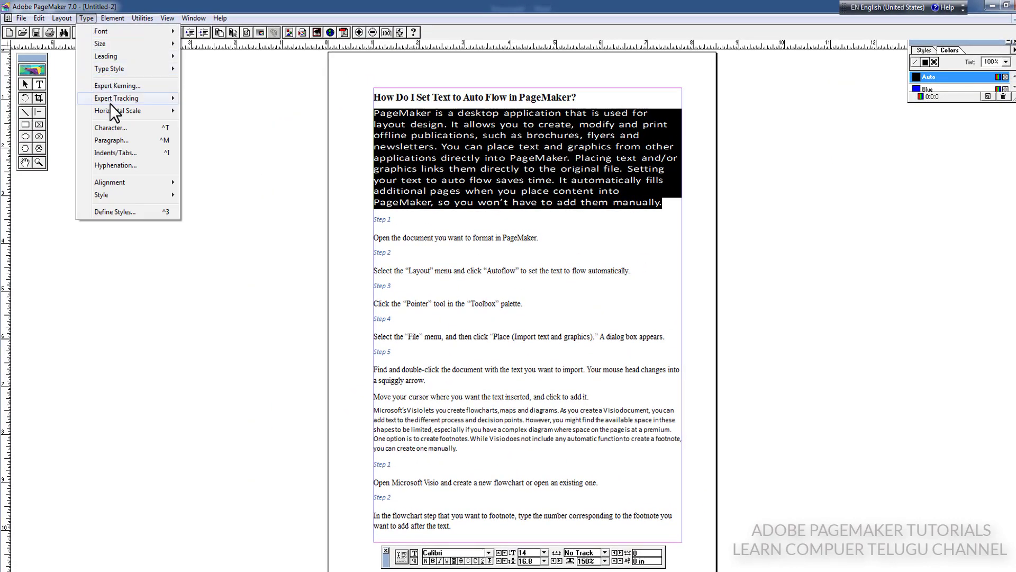
mouse_move(123, 112)
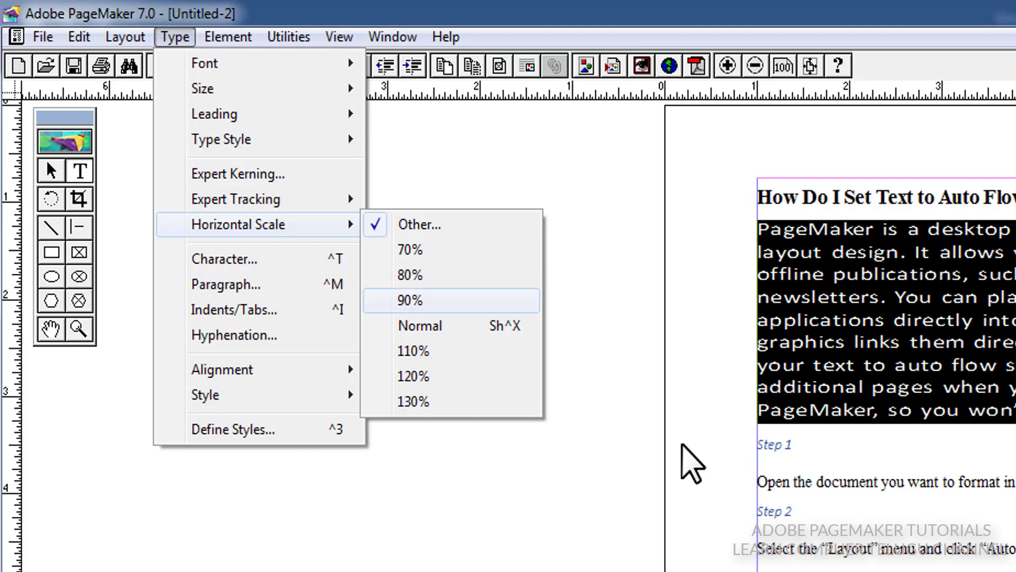
left_click(979, 492)
Step: Reselect the opening body paragraph, set its horizontal scale to 70%, and deselect the text
left_click_drag(930, 341, 288, 129)
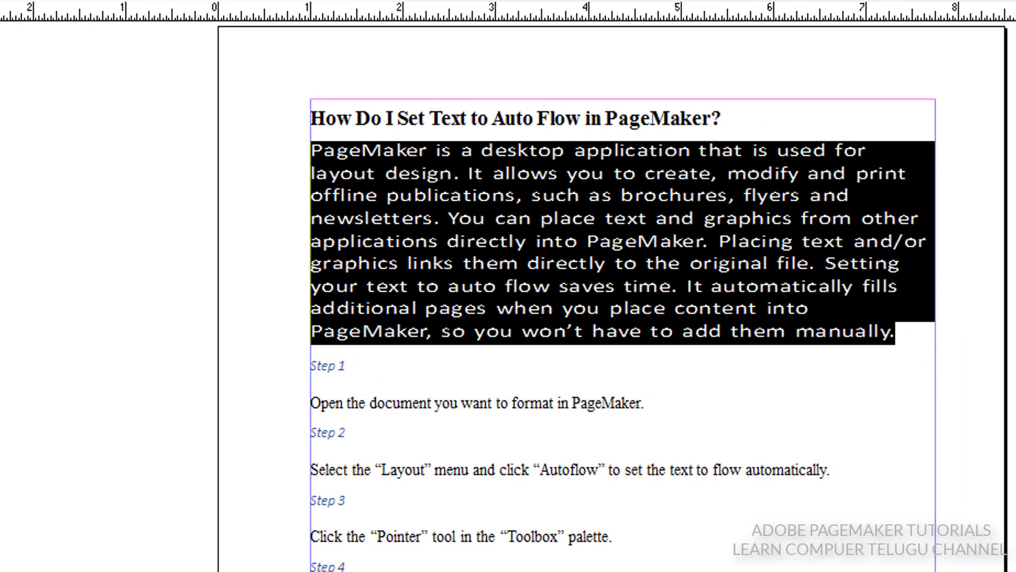
left_click(100, 32)
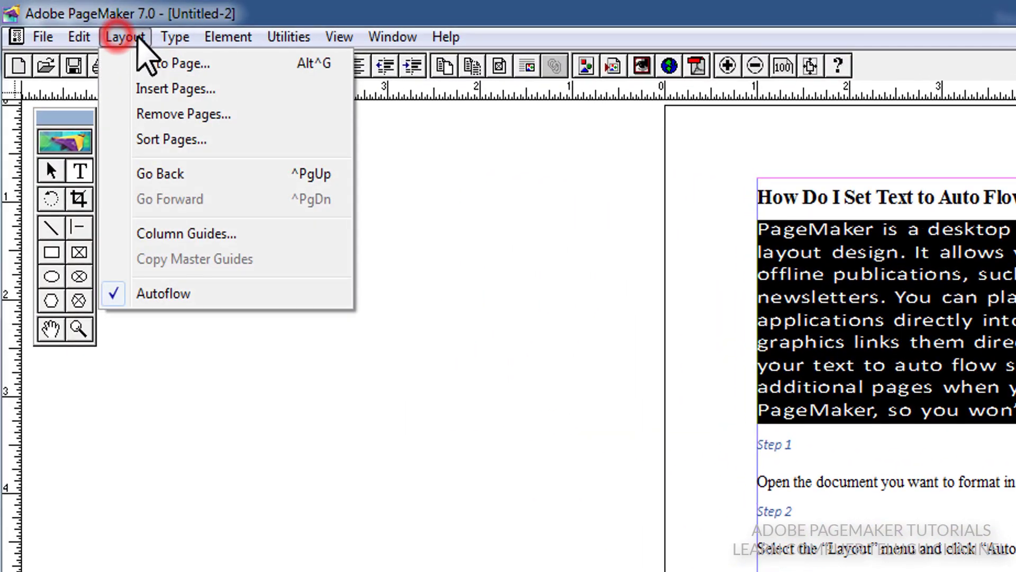
mouse_move(191, 38)
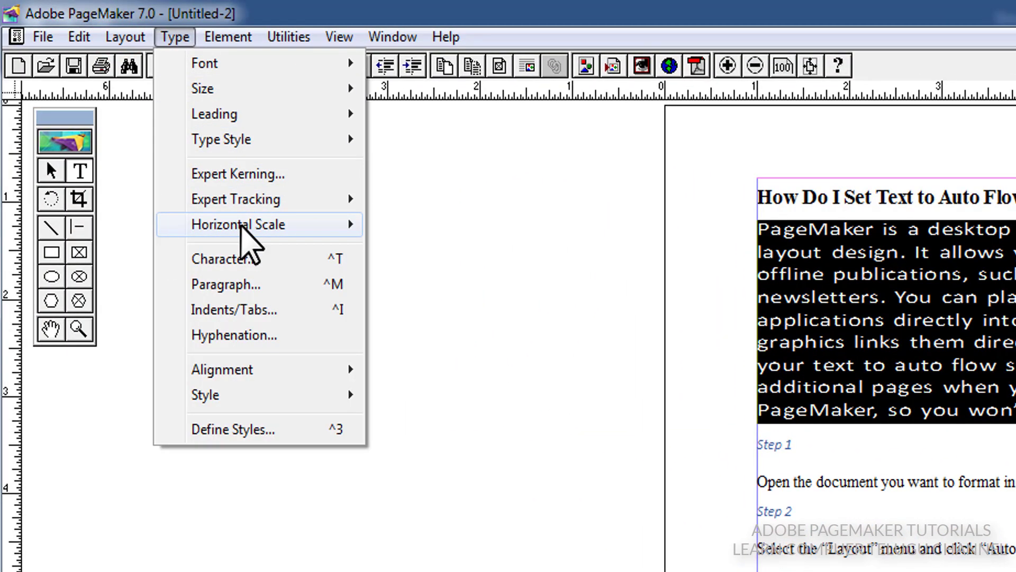
mouse_move(276, 228)
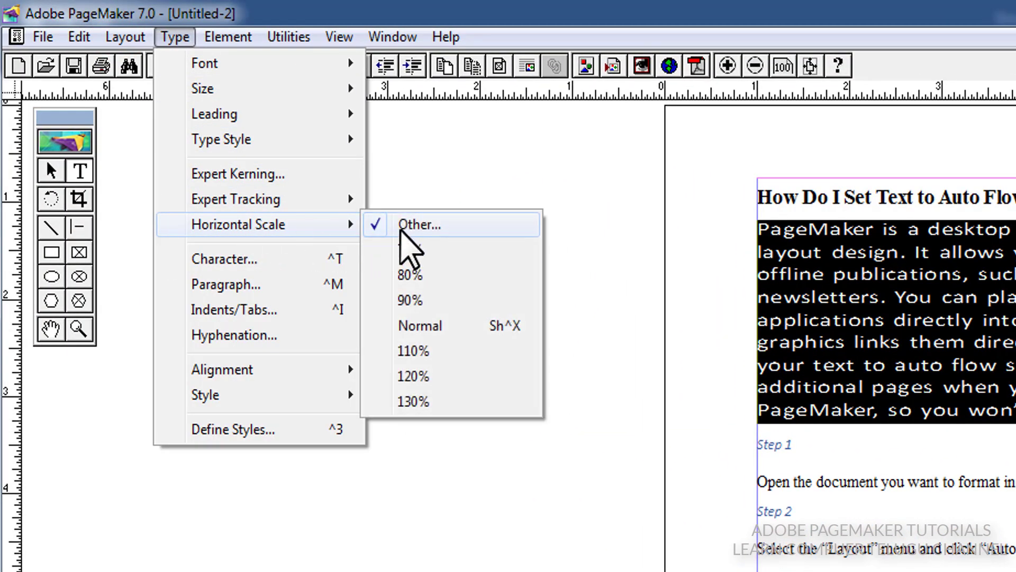
left_click(415, 249)
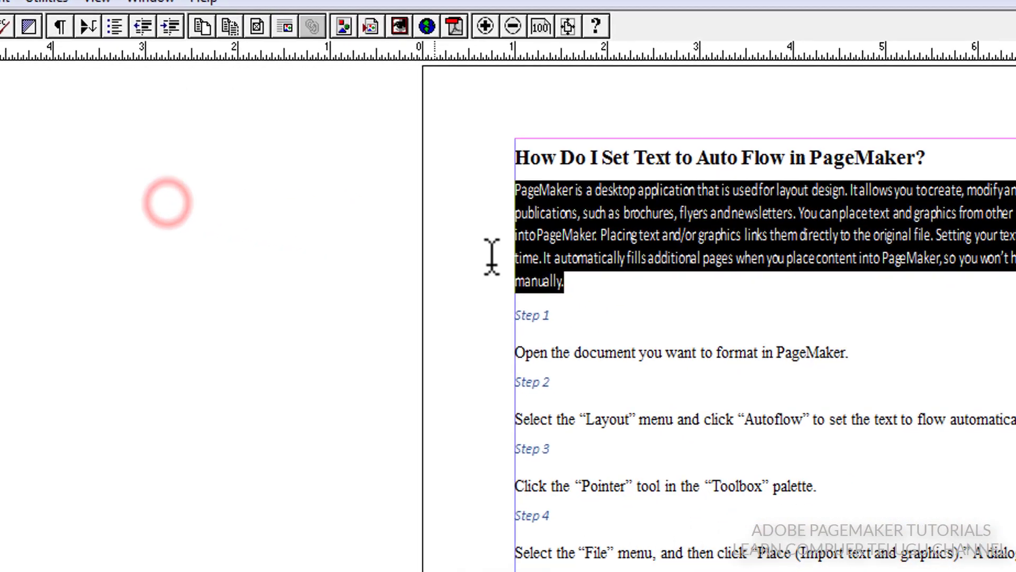
left_click(418, 257)
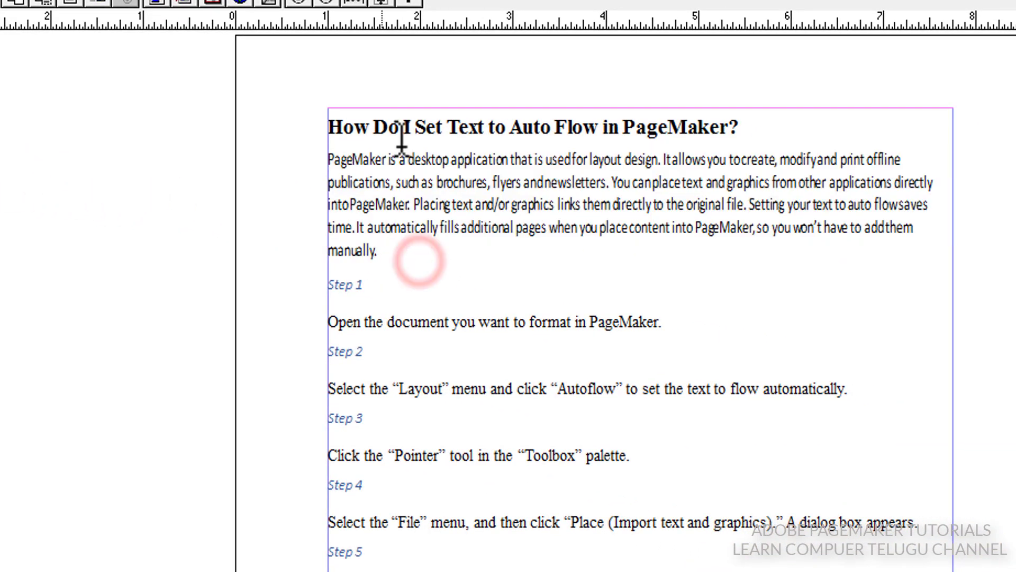
Step: Reselect the opening body paragraph and change its horizontal scale to Normal and to 130%, leaving the text deselected
left_click_drag(379, 252, 329, 159)
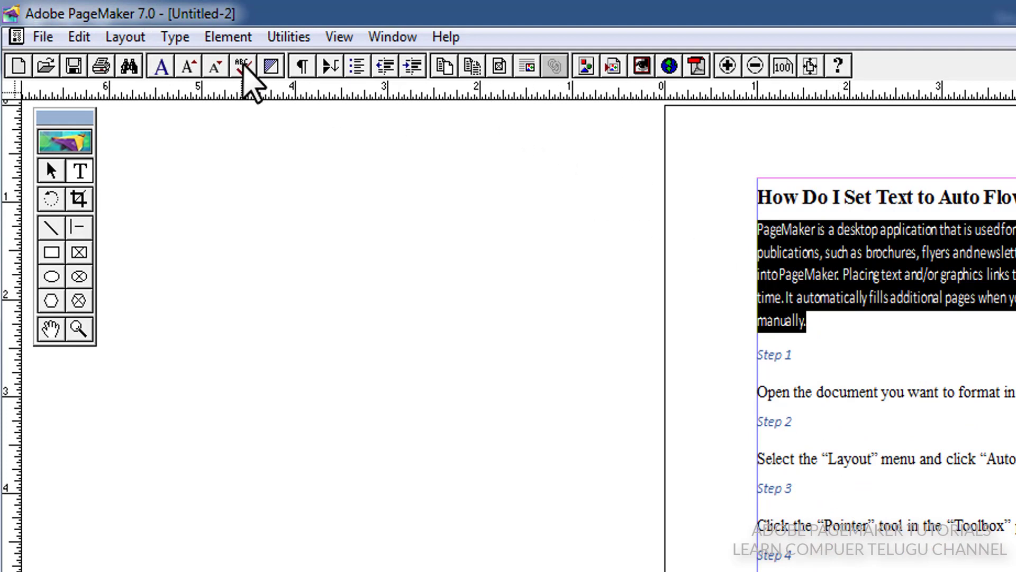
left_click(175, 37)
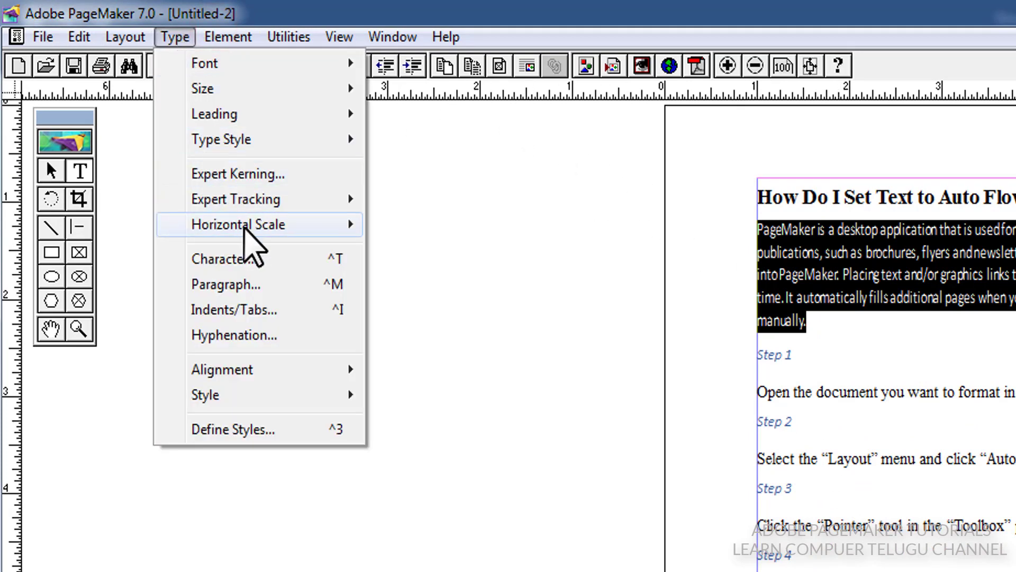
mouse_move(362, 228)
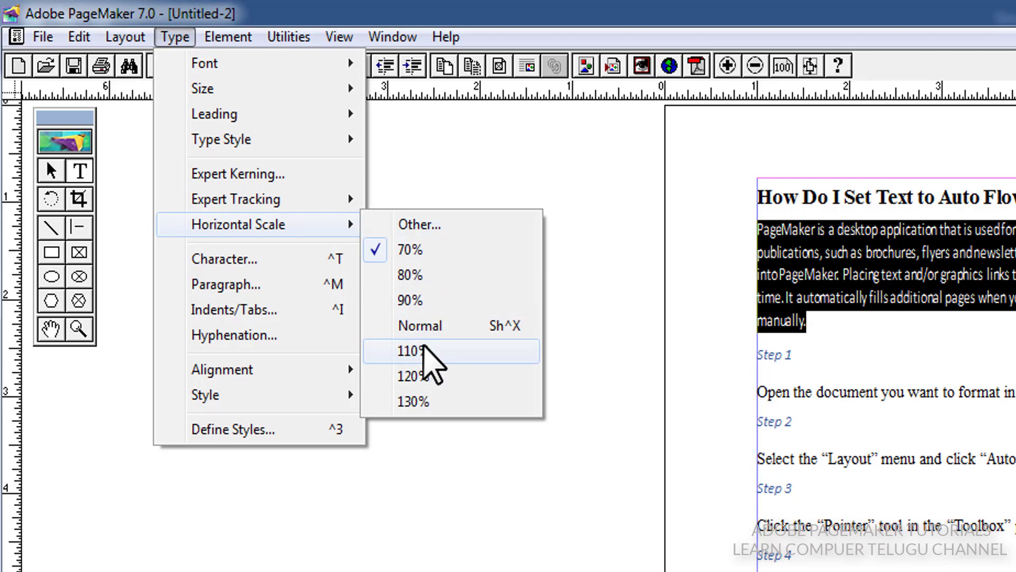
left_click(422, 331)
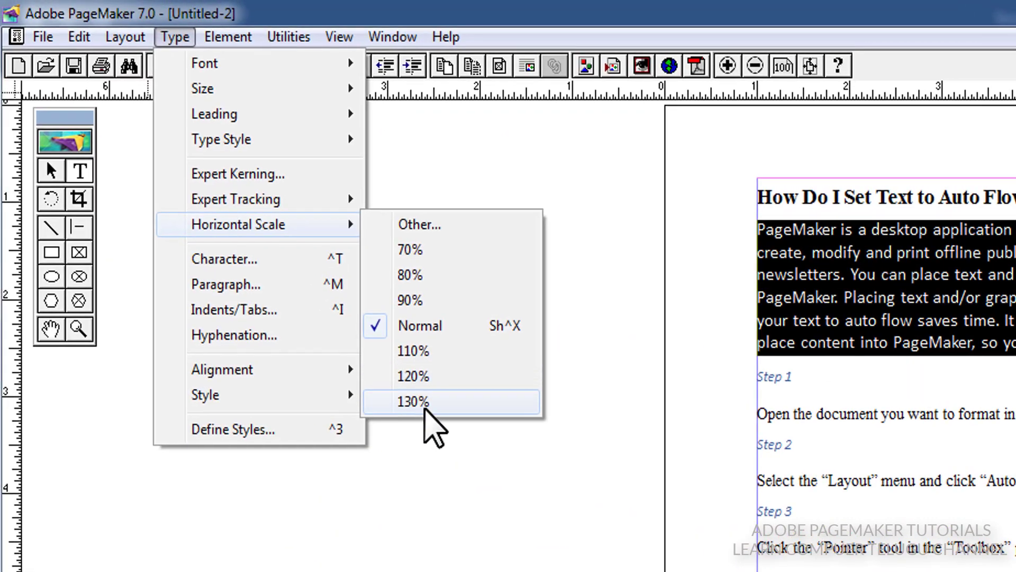
left_click(427, 404)
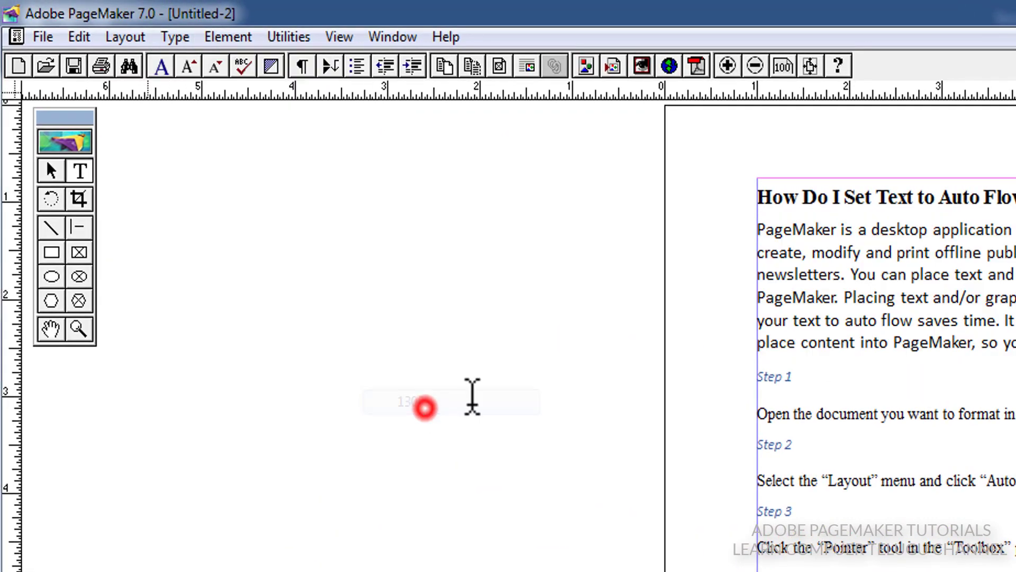
left_click(588, 390)
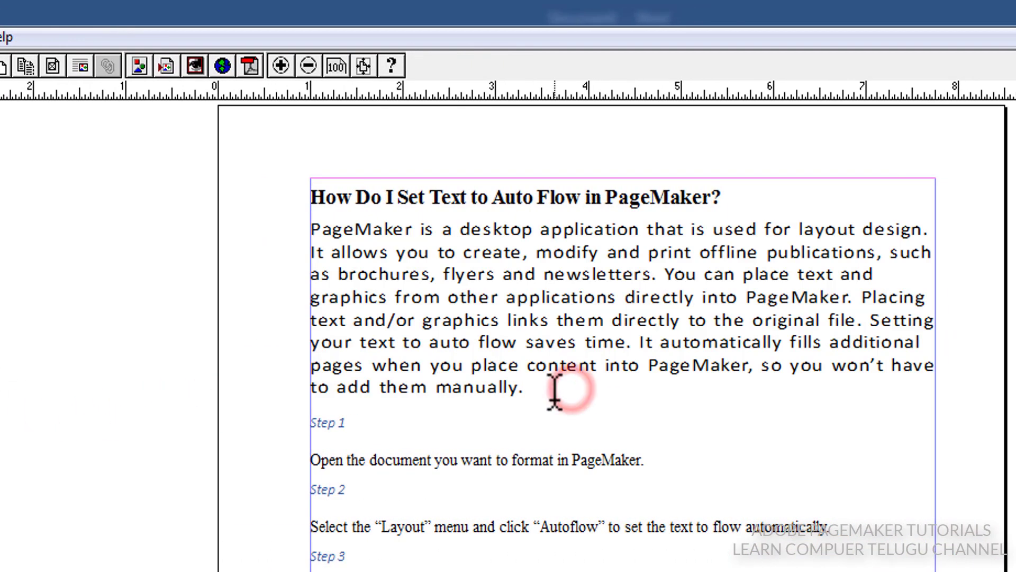
Step: Open the alignment options for the opening body paragraph
left_click_drag(552, 392, 304, 209)
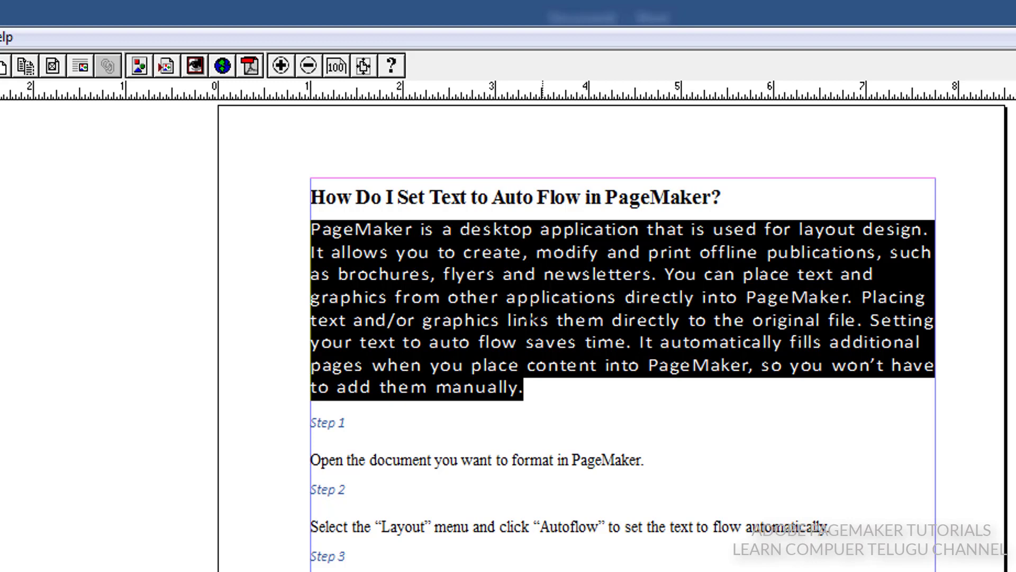
left_click(553, 395)
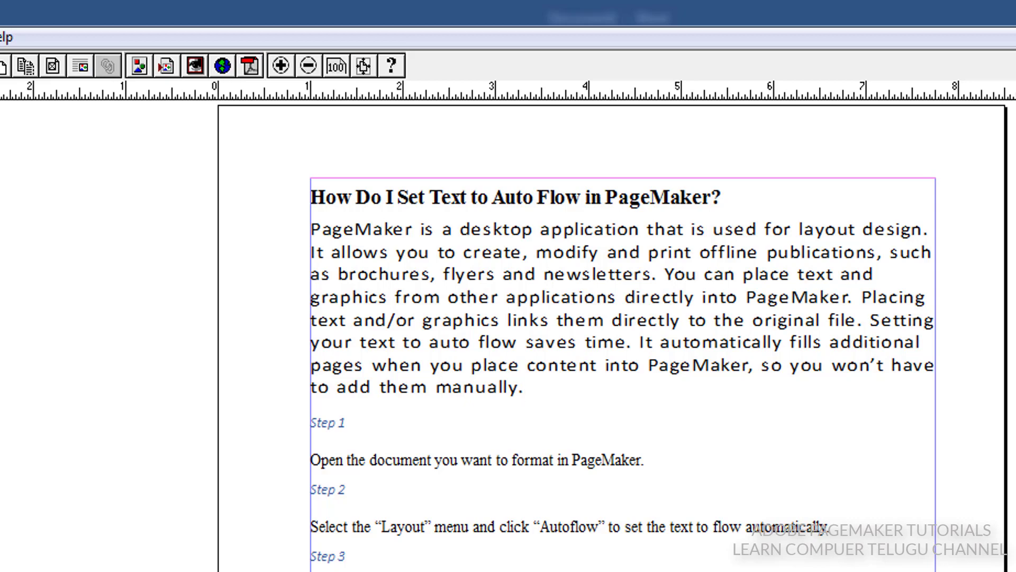
mouse_move(0, 369)
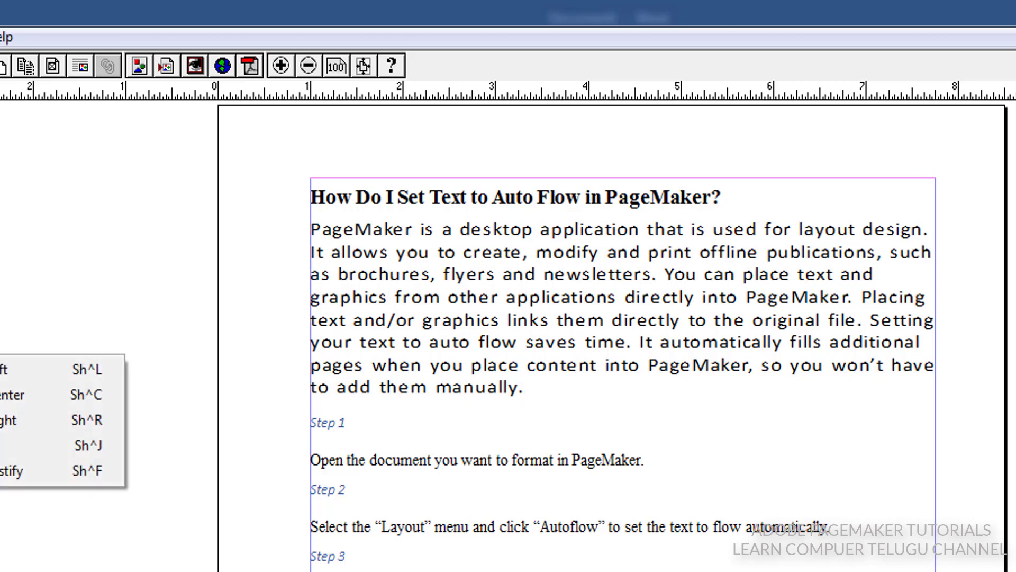